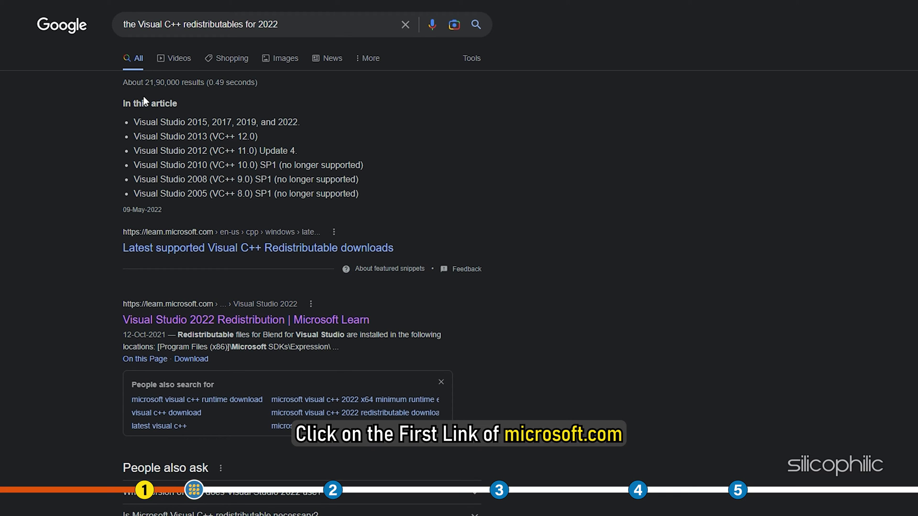
# Step: Open Microsoft's latest supported Visual C++ Redistributable downloads article and download the X64 package for Visual Studio 2015–2022
pyautogui.click(229, 248)
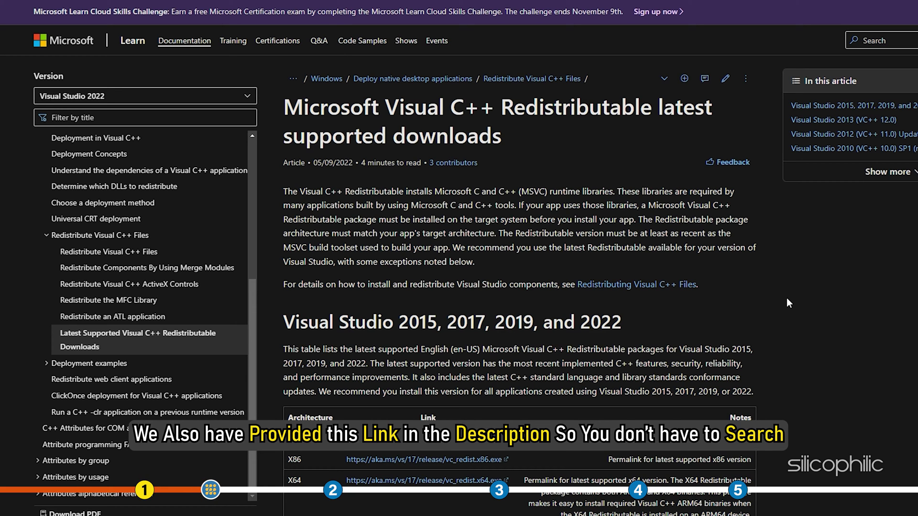
pyautogui.scroll(-3, 779, 276)
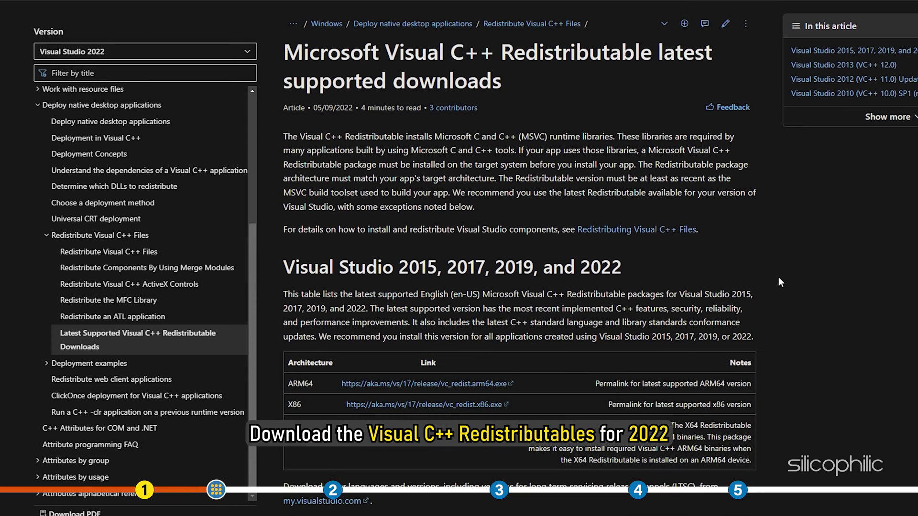
pyautogui.scroll(3, 784, 277)
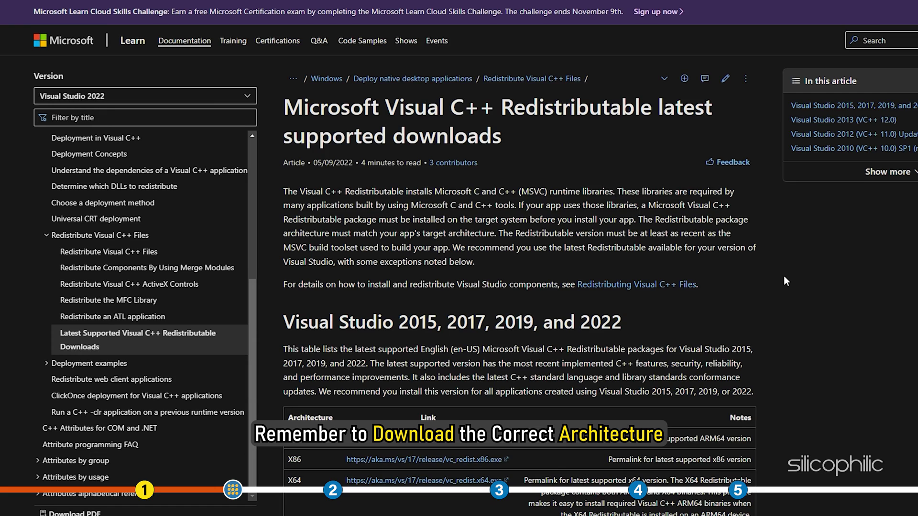
pyautogui.scroll(-6, 784, 276)
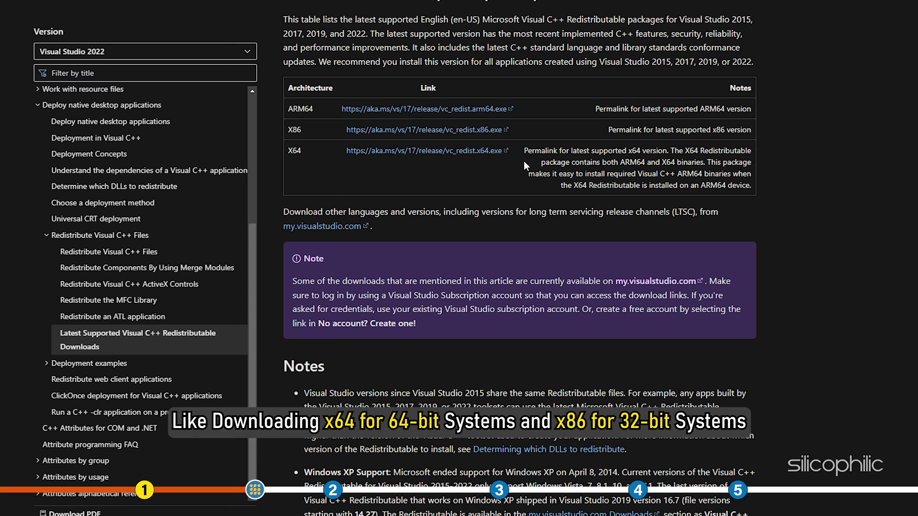
pyautogui.click(479, 154)
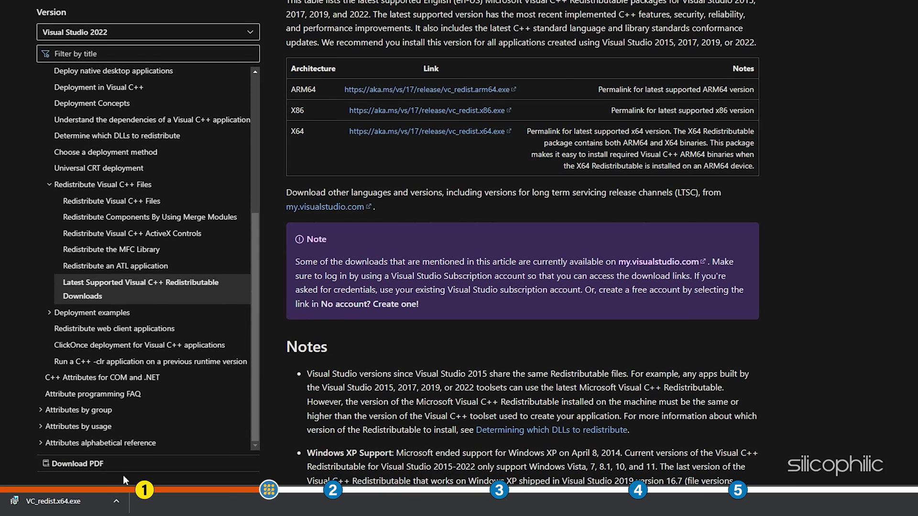
# Step: Run the downloaded VC_redist.x64.exe, agree to the license terms and start the installation
pyautogui.click(52, 501)
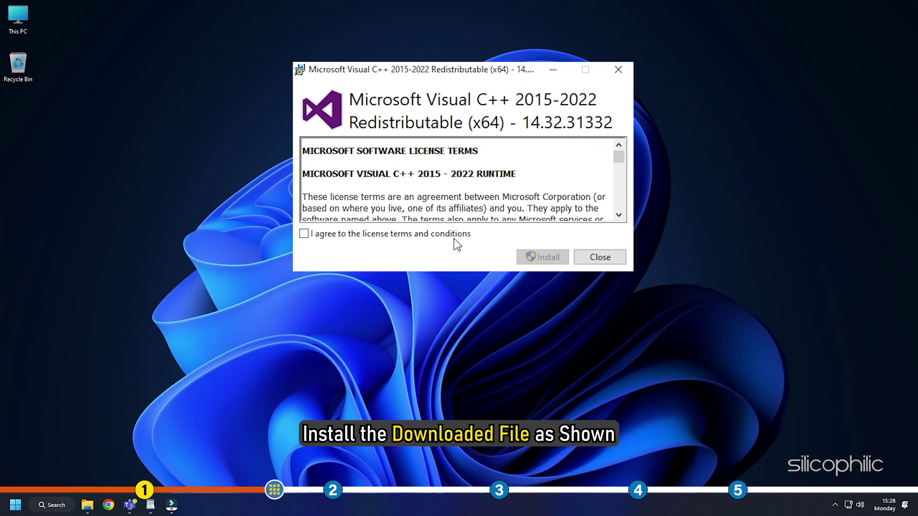
pyautogui.click(454, 238)
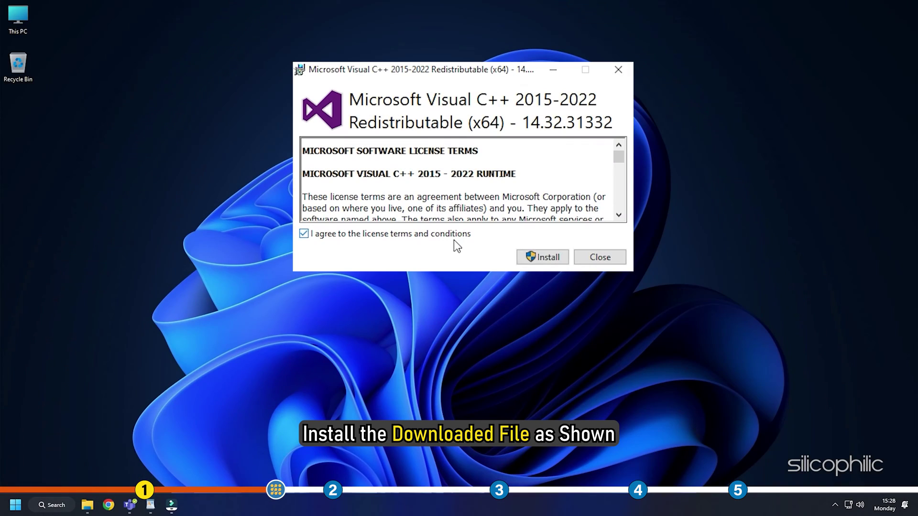
pyautogui.click(542, 257)
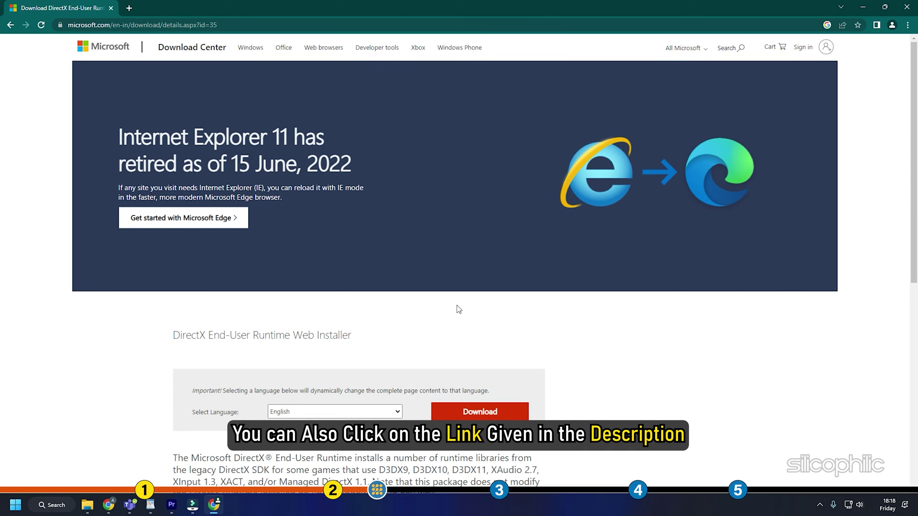
# Step: Download the DirectX End-User Runtime Web Installer and run dxwebsetup.exe, allowing it to make changes to the device
pyautogui.scroll(-4, 458, 309)
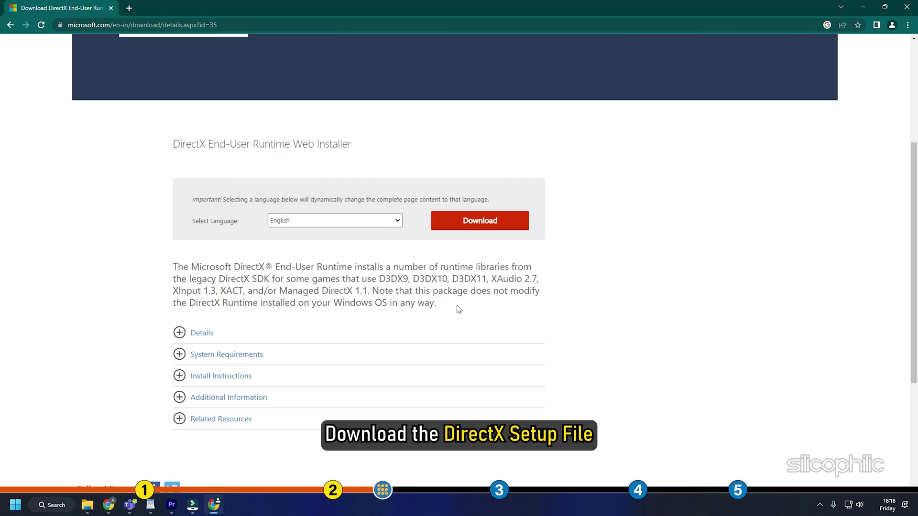
pyautogui.click(498, 226)
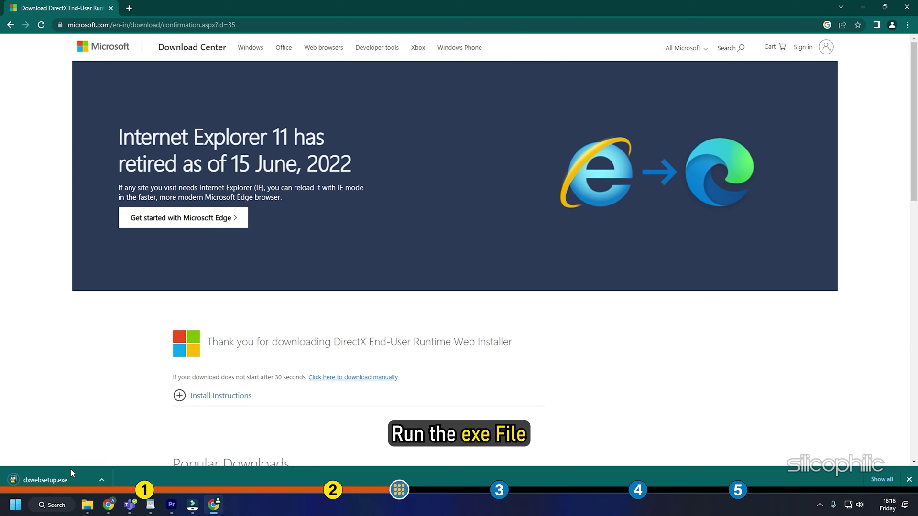
pyautogui.click(45, 480)
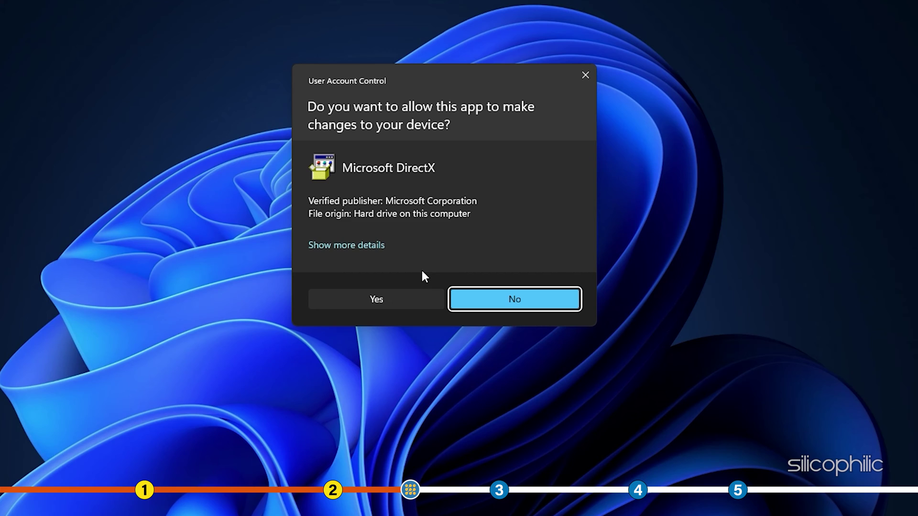
pyautogui.click(403, 302)
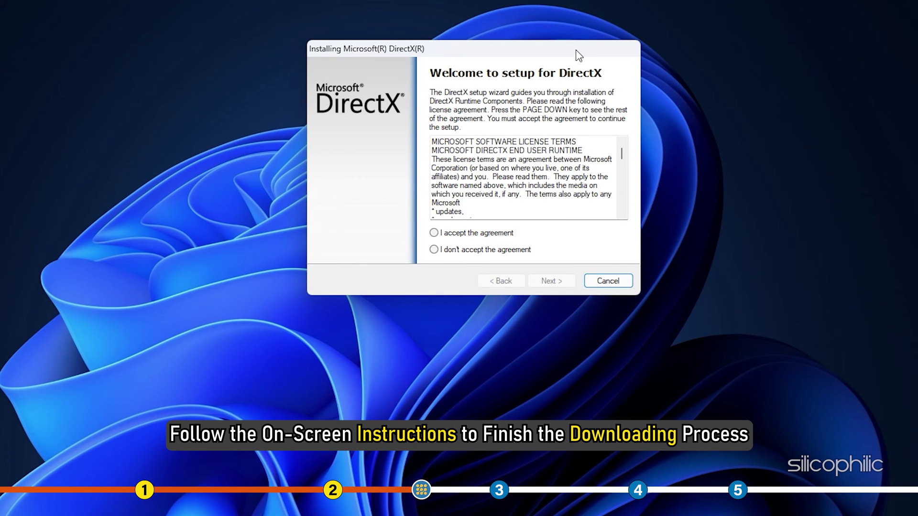
# Step: Accept the DirectX license agreement and continue the setup without installing the Bing Bar
pyautogui.click(435, 234)
pyautogui.click(563, 285)
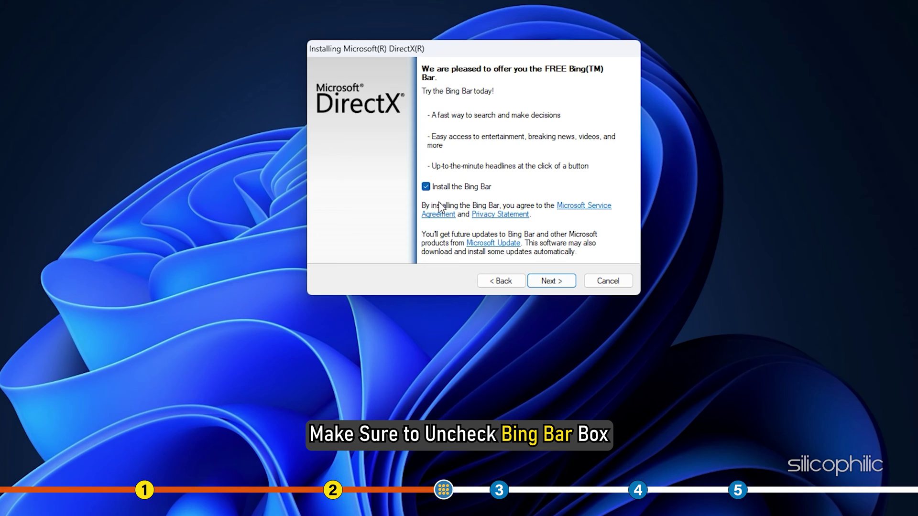
pyautogui.click(425, 187)
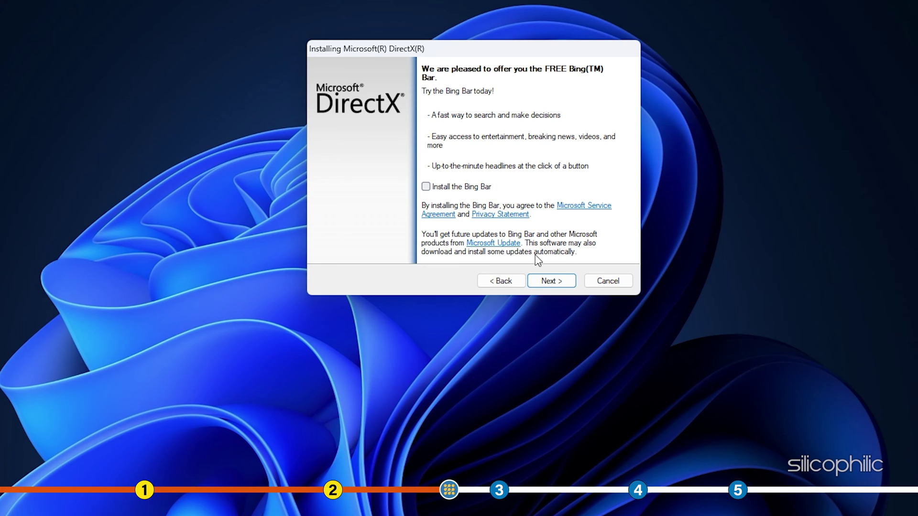
pyautogui.click(565, 283)
pyautogui.click(567, 284)
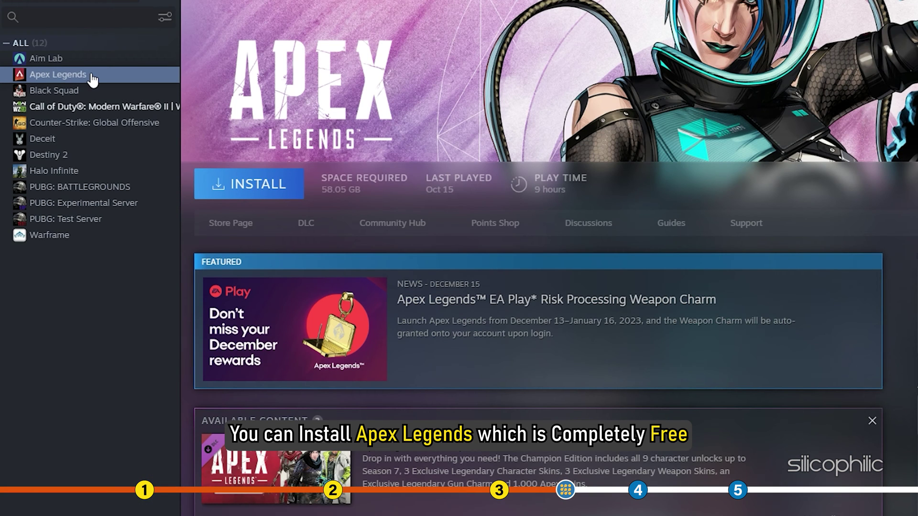
# Step: Install Apex Legends from the Steam library and finish the install dialog
pyautogui.click(291, 193)
pyautogui.click(699, 362)
pyautogui.click(699, 361)
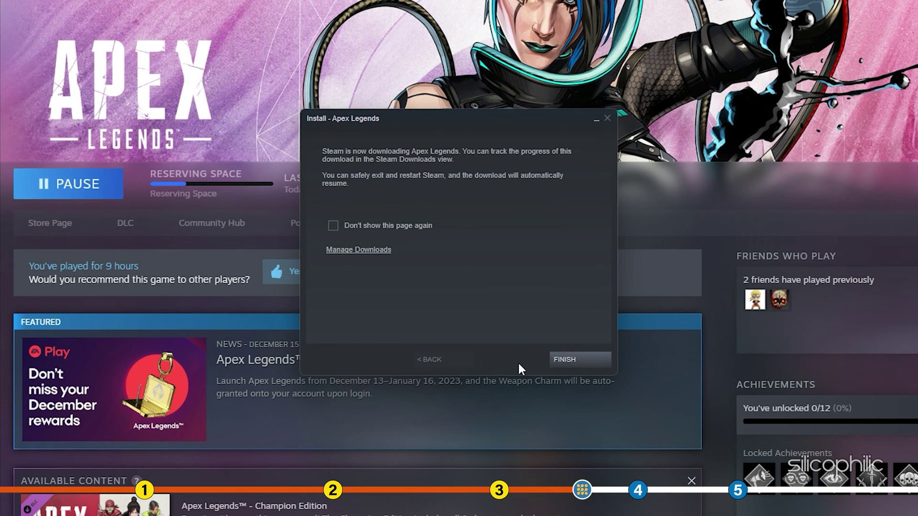
pyautogui.click(578, 359)
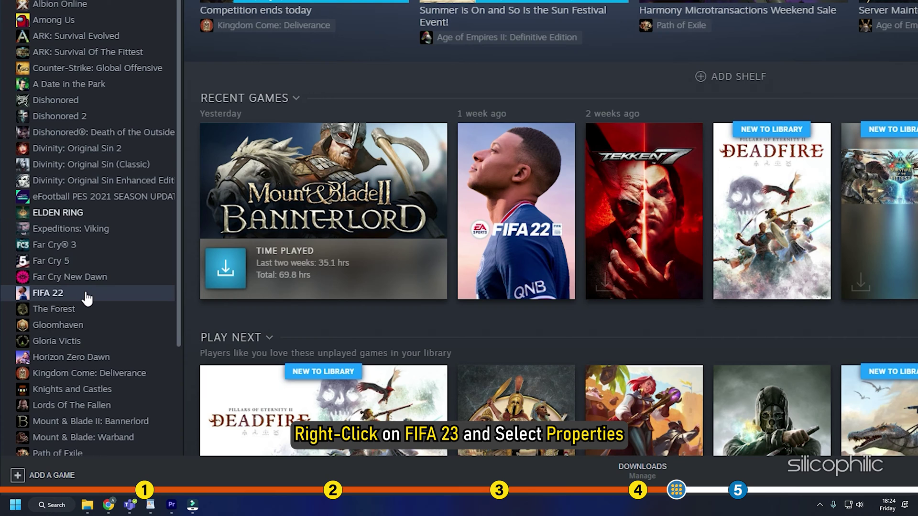
# Step: Open the properties of FIFA 22 in the Steam library and verify the integrity of its game files
pyautogui.rightClick(86, 293)
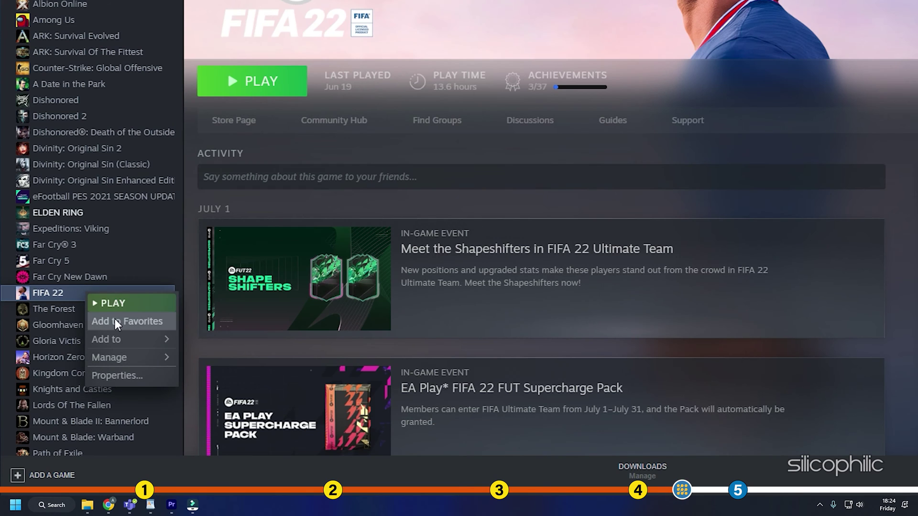
pyautogui.click(175, 376)
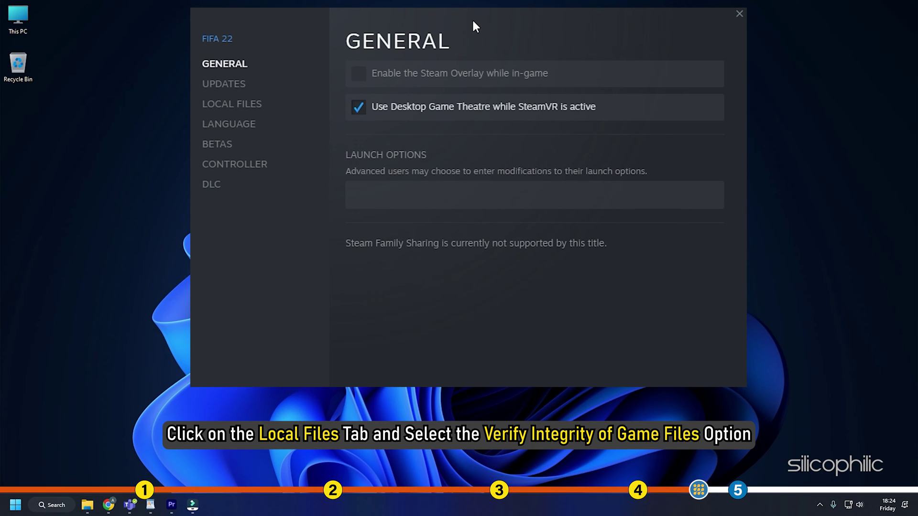
pyautogui.click(275, 110)
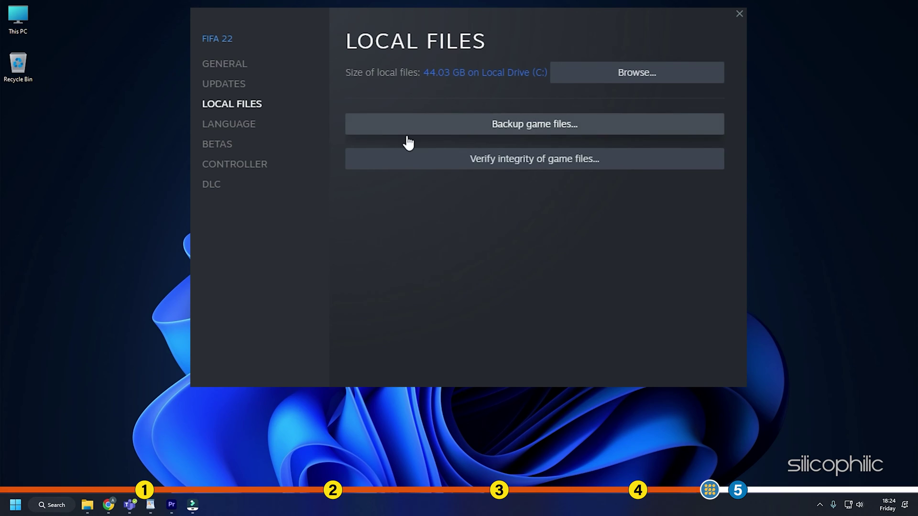
pyautogui.click(617, 169)
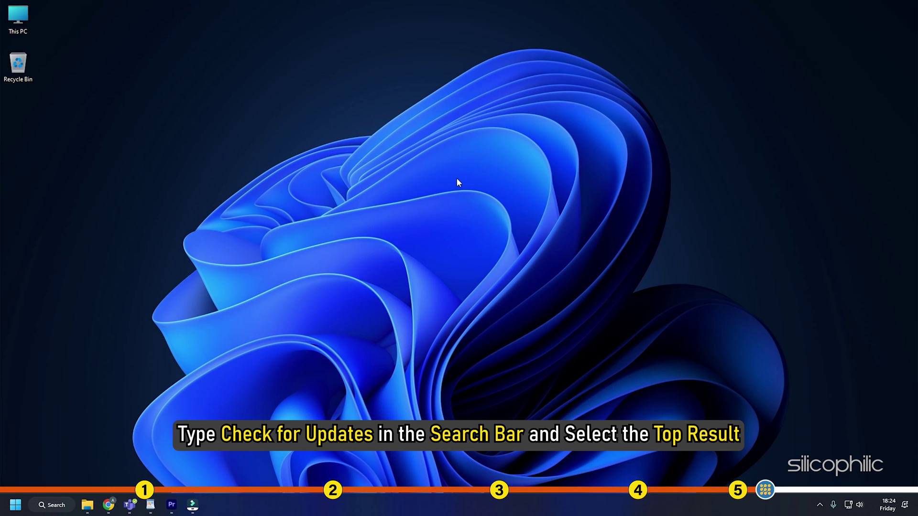
# Step: Search Windows for "check for updates", open the Windows Update settings and start a check for updates
pyautogui.click(54, 507)
pyautogui.write('c')
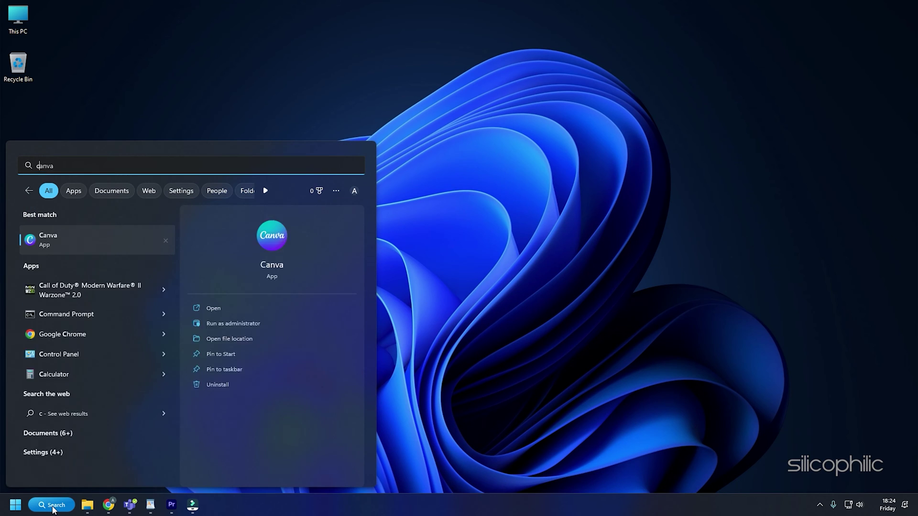
pyautogui.write('heck for updates')
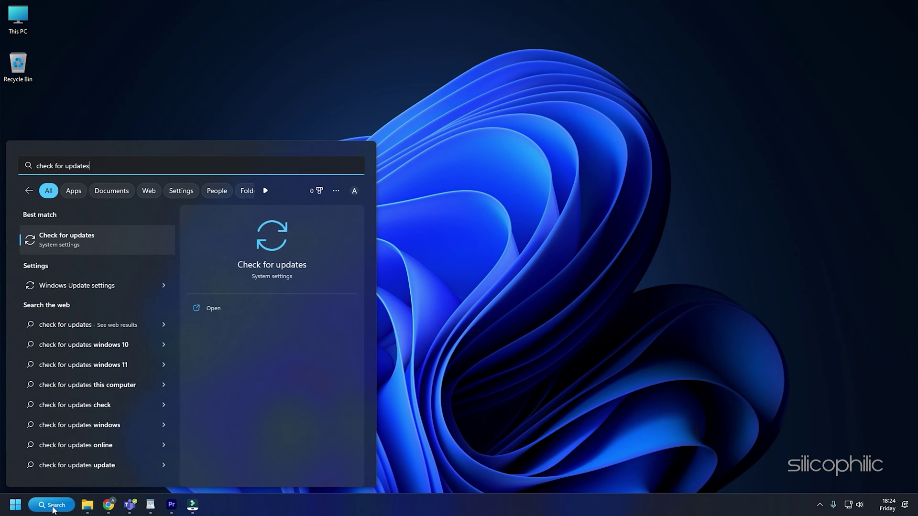
pyautogui.click(106, 240)
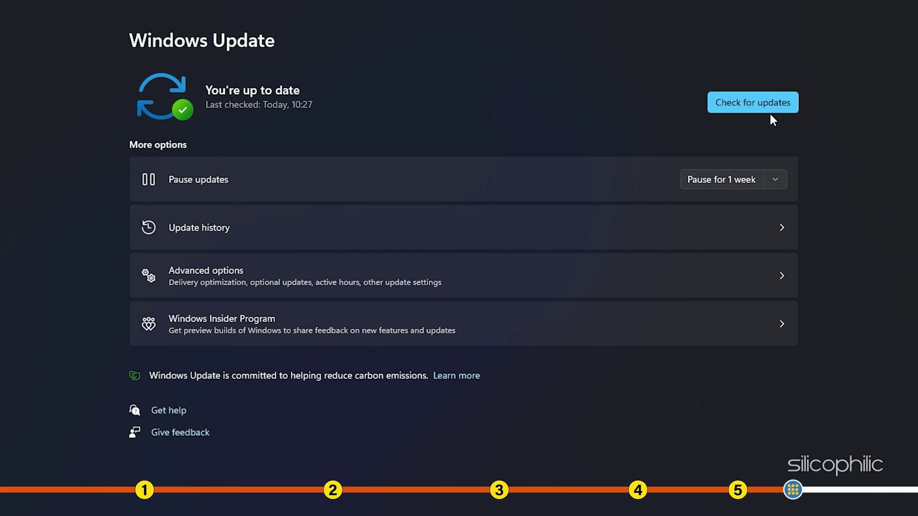
pyautogui.click(793, 107)
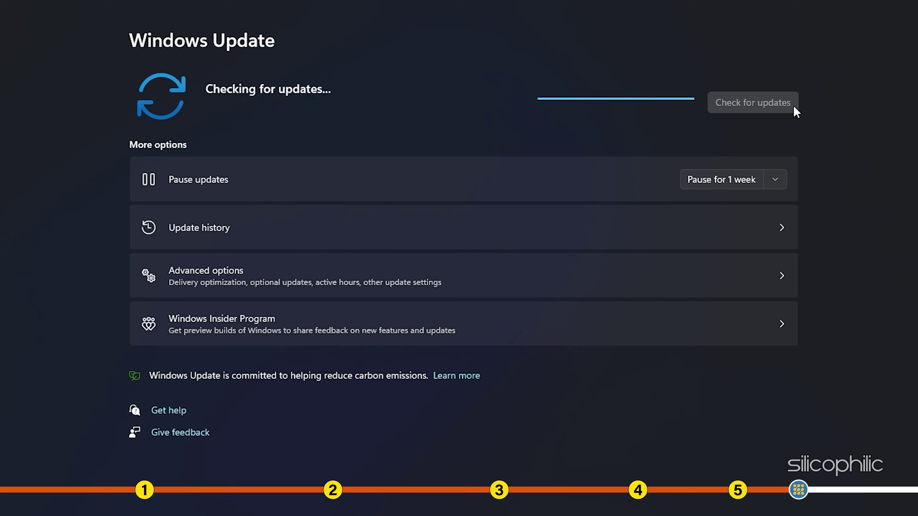